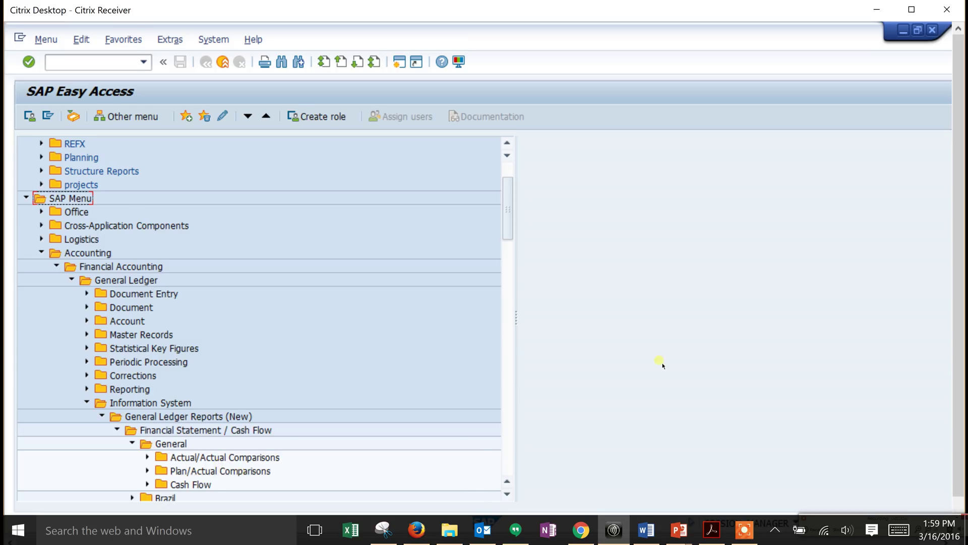
# - Switch to the Financial Statements session and run the report for G/L accounts 601000 to 678910 as a classical list
pyautogui.hotkey('shift', 'F2')
pyautogui.click(139, 527)
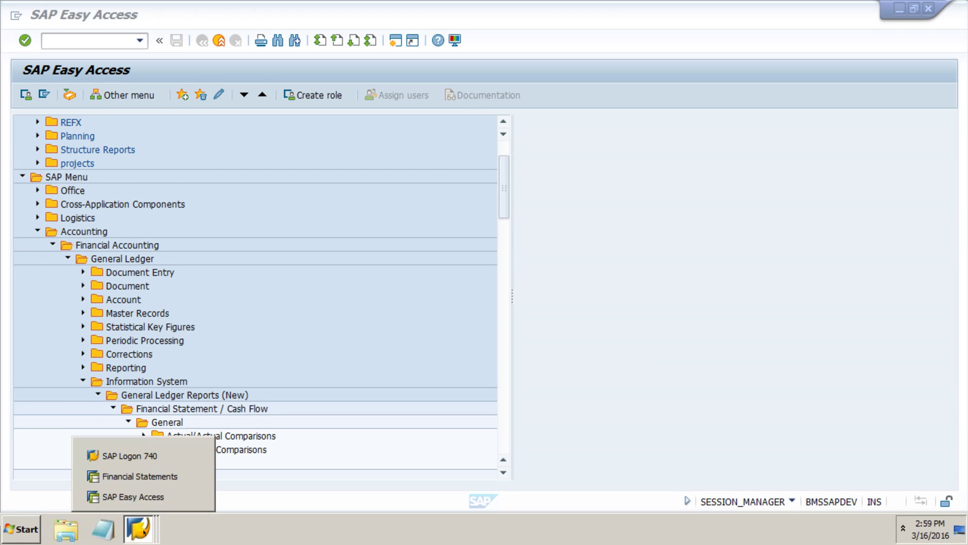
pyautogui.click(140, 476)
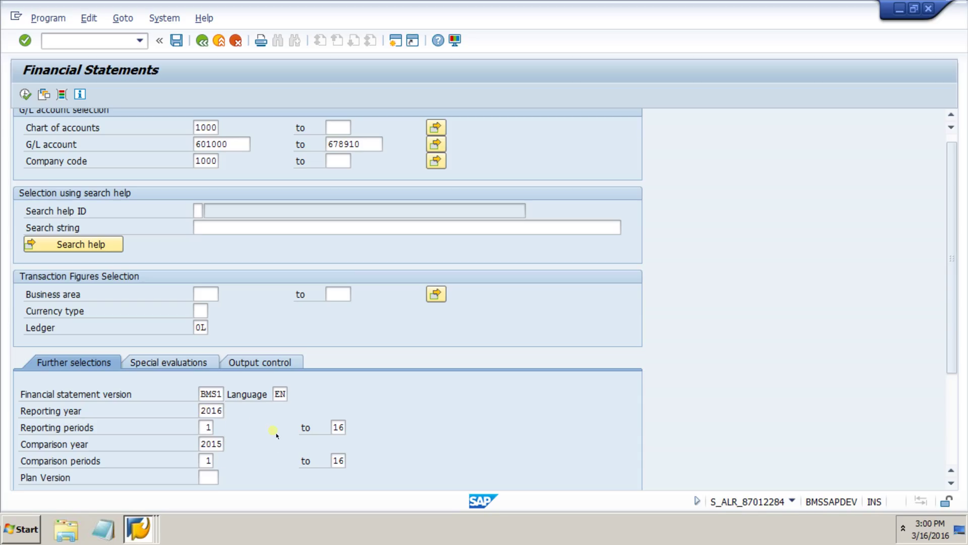
pyautogui.click(25, 93)
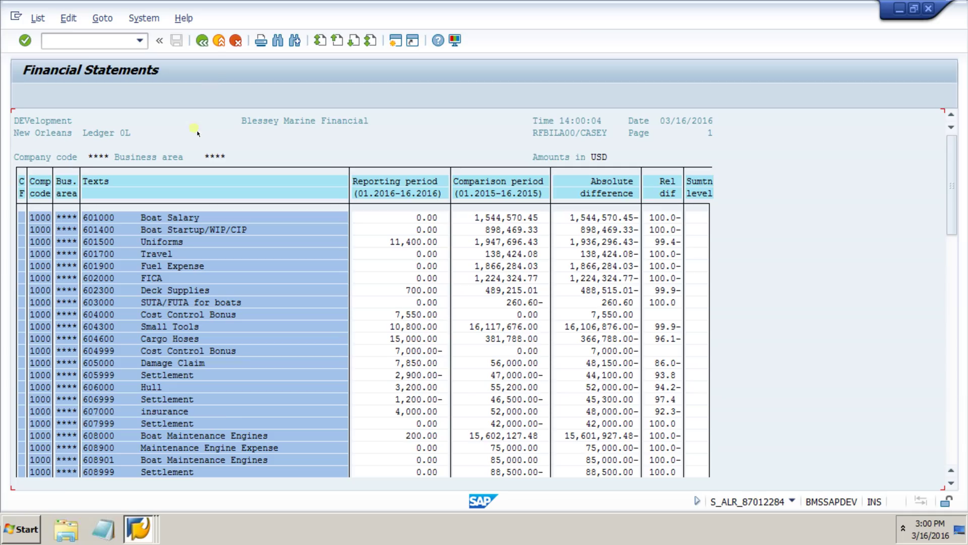
# - Return to the report selections, set the list output to ALV grid control, and run the report again
pyautogui.click(207, 47)
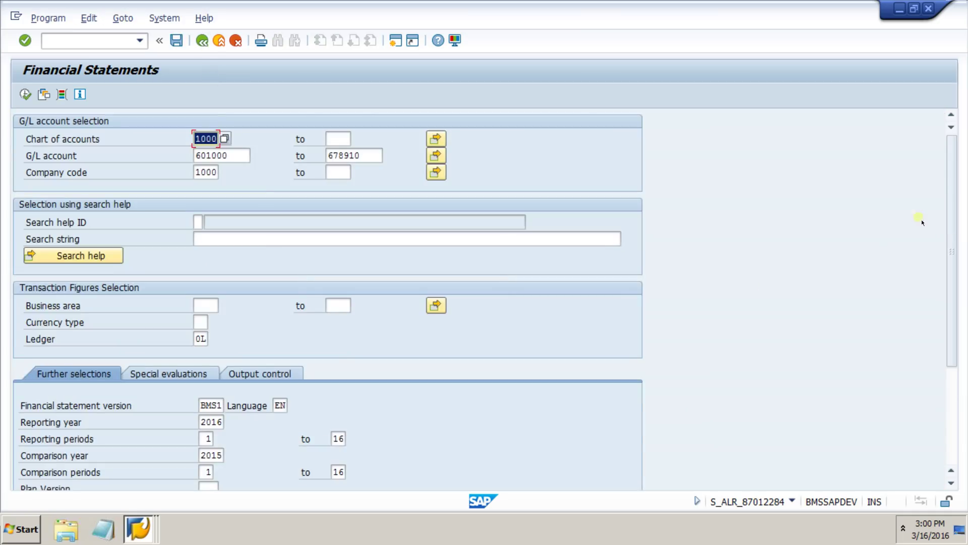
pyautogui.moveTo(954, 184); pyautogui.dragTo(954, 277)
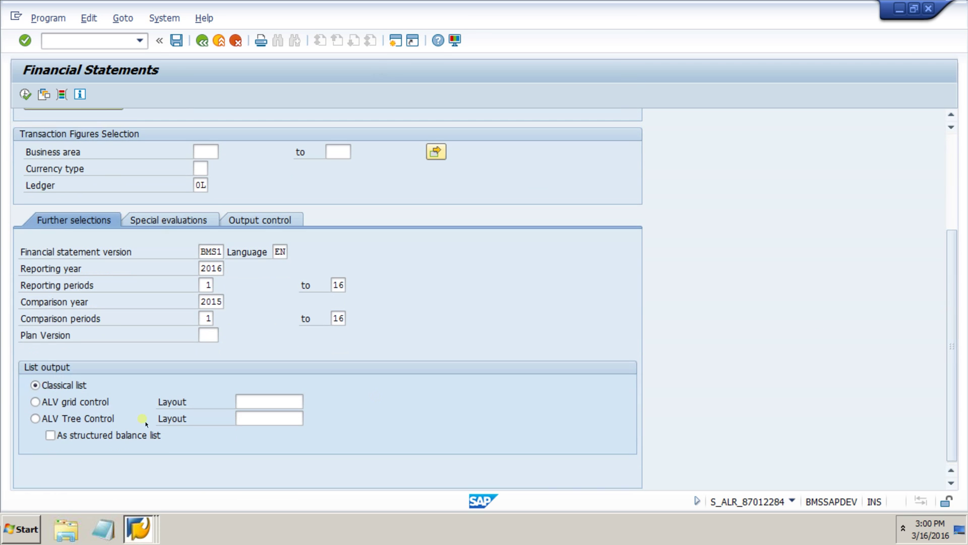
pyautogui.click(36, 402)
pyautogui.click(26, 94)
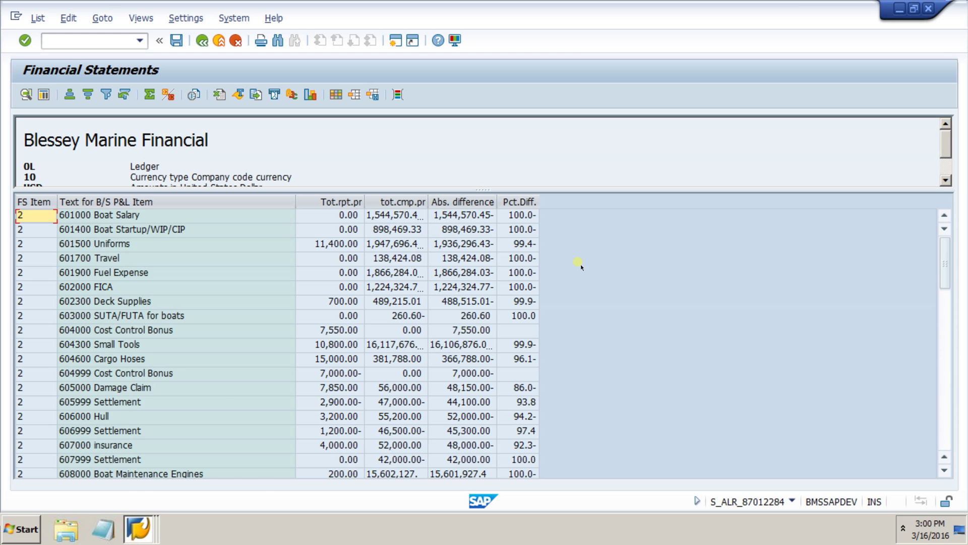
# - Leave the financial statement report and switch to the SAP Accounting demo in Firefox
pyautogui.hotkey('alt', 'Tab')
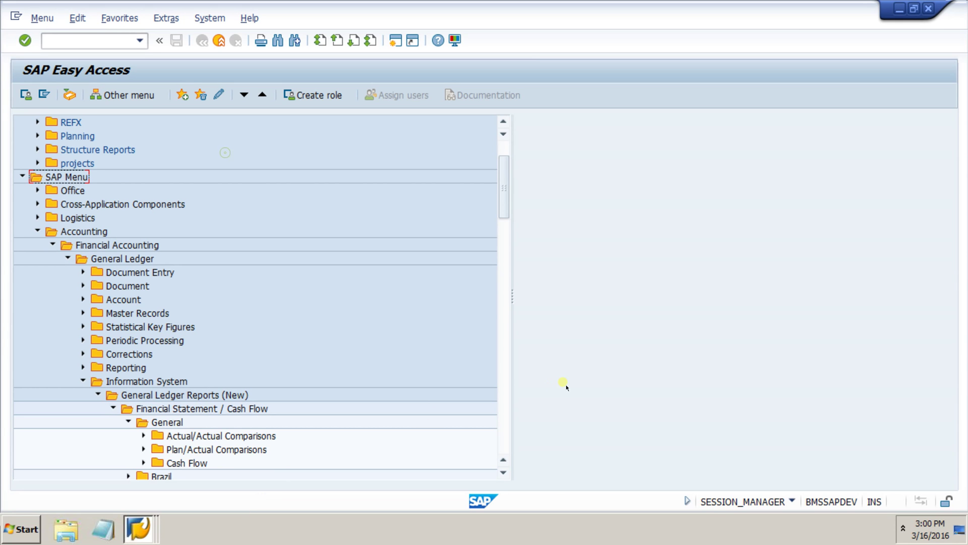
pyautogui.hotkey('shift', 'F2')
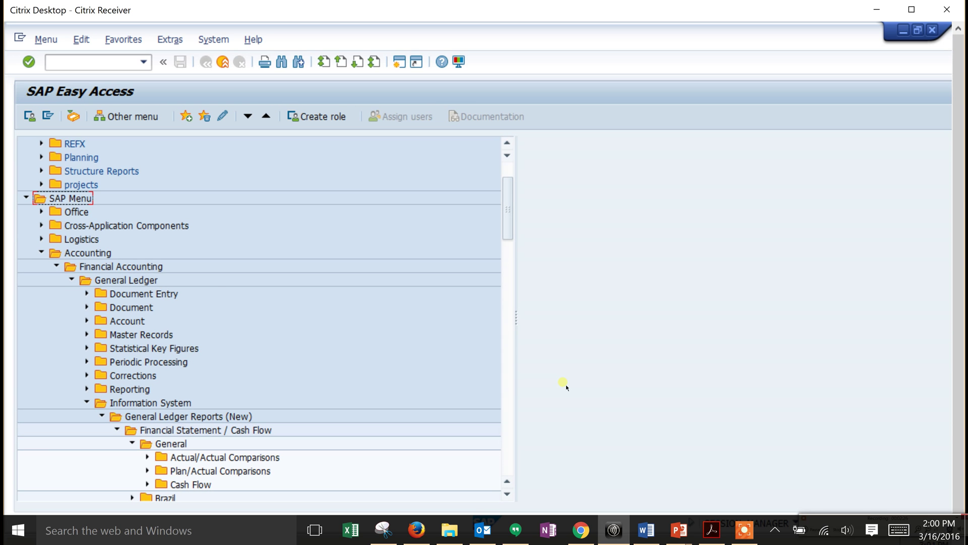
pyautogui.hotkey('alt', 'Tab')
pyautogui.hotkey('alt', 'Tab')
pyautogui.hotkey('alt', 'Tab')
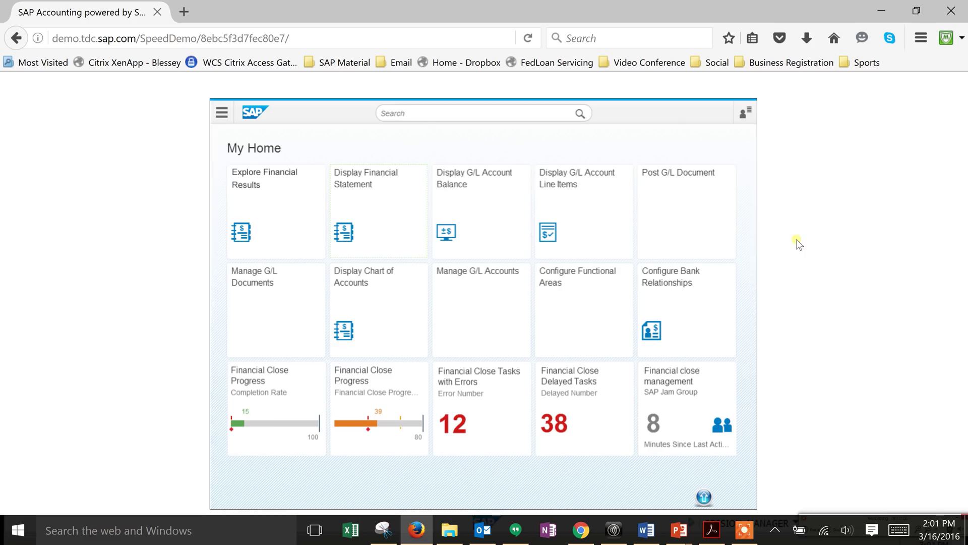
# - Open the Display Financial Statement app and expand Current Assets in the balance sheet
pyautogui.click(382, 216)
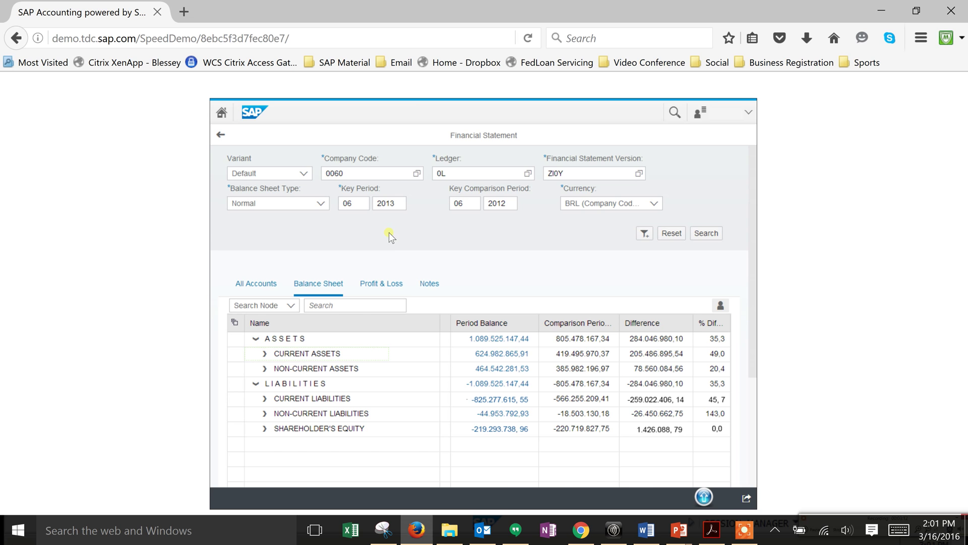
pyautogui.click(305, 354)
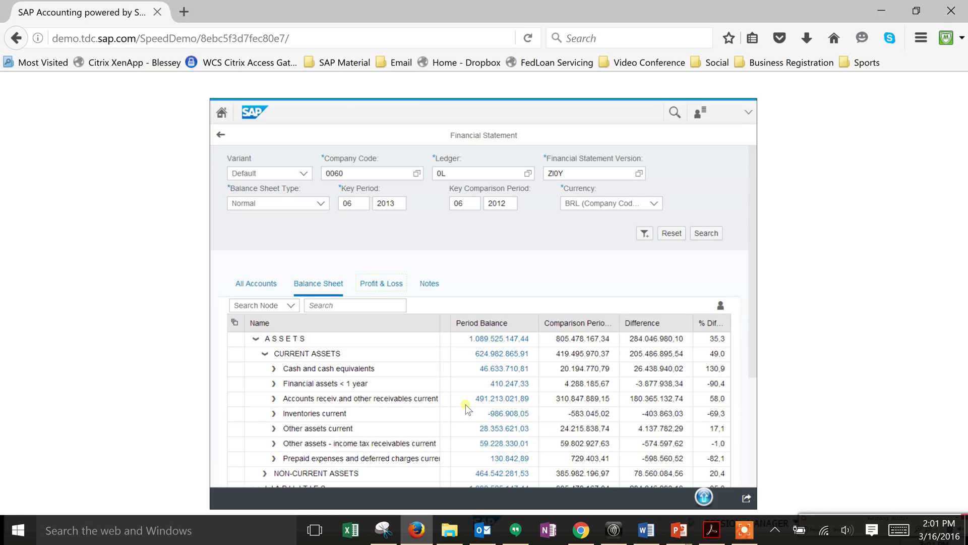
# - Show the profit and loss statement and drill down through Material expenses and Purchased services expenses to the Third Party Services accounts
pyautogui.click(393, 286)
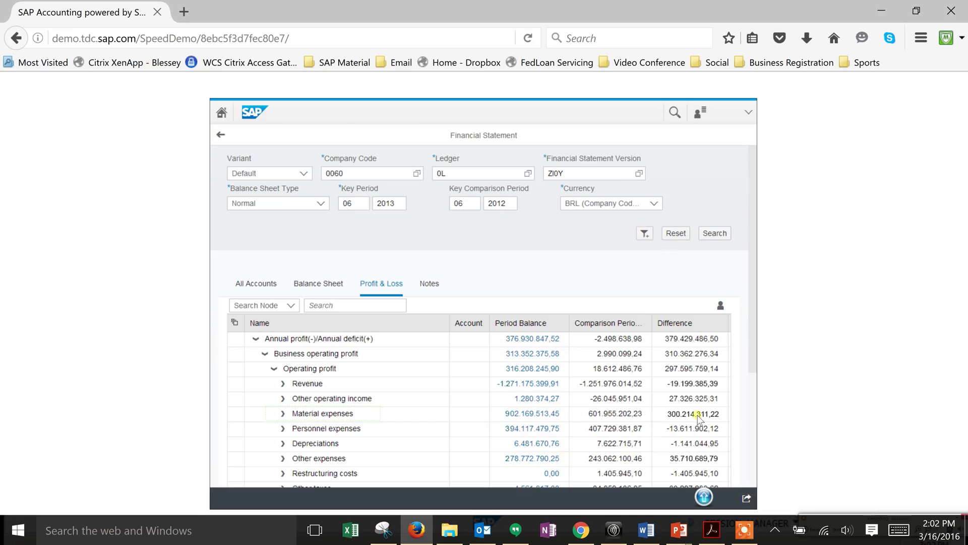
pyautogui.click(355, 411)
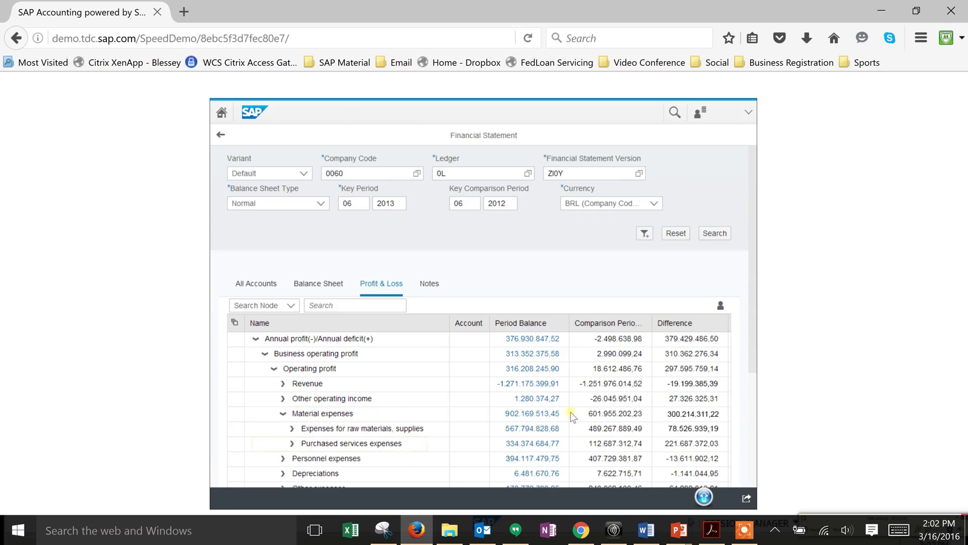
pyautogui.click(372, 445)
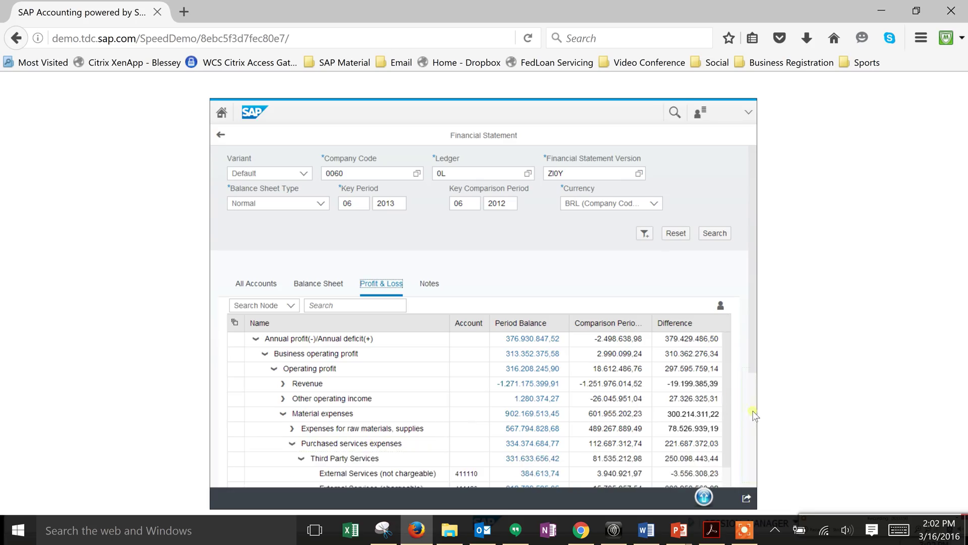
pyautogui.scroll(-1, 753, 416)
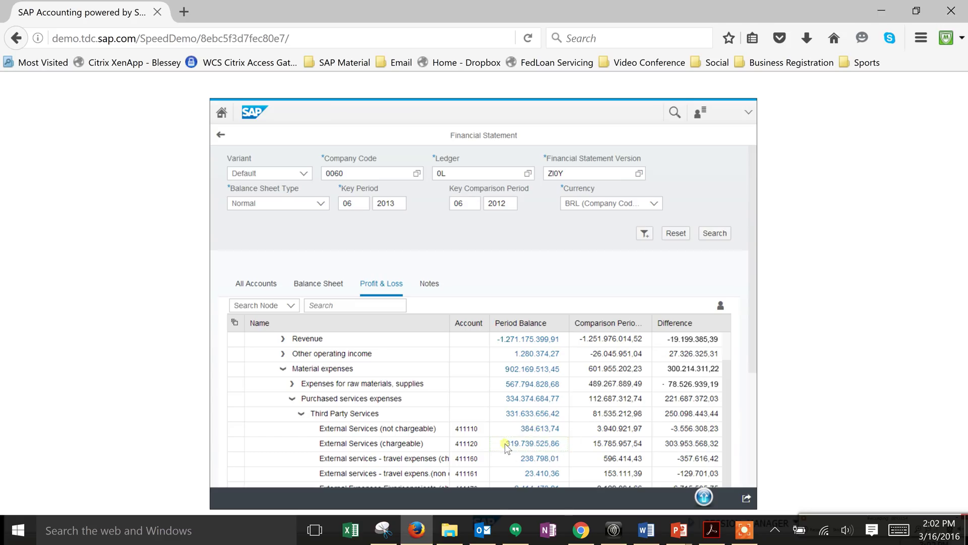
# - Compare the External Services (chargeable) account balances with prior years and open the line items behind the 04.2013 balance
pyautogui.click(533, 443)
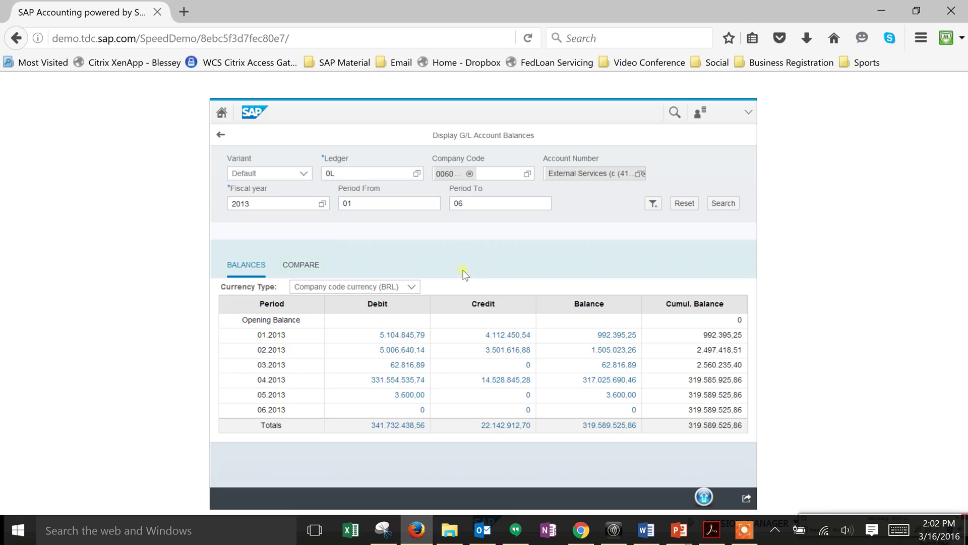
pyautogui.click(298, 264)
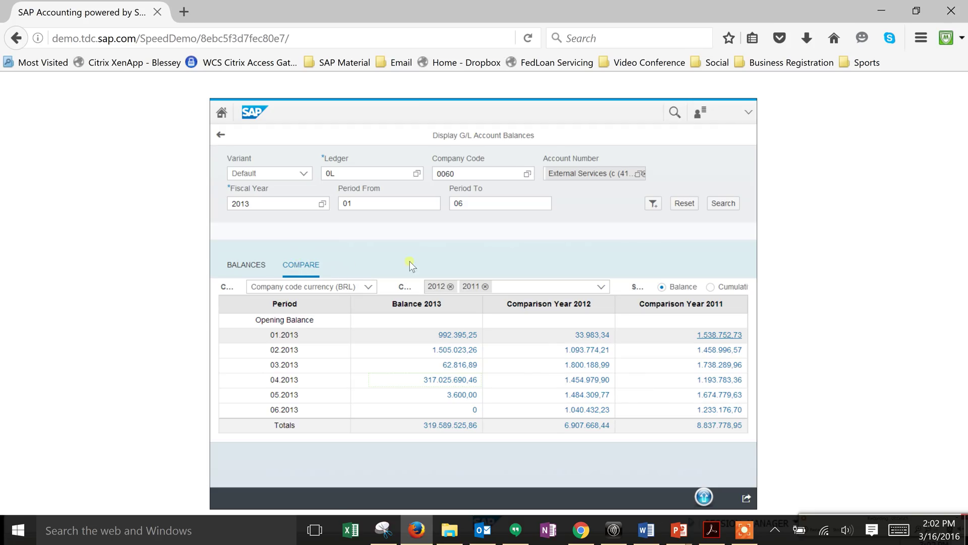
pyautogui.click(443, 379)
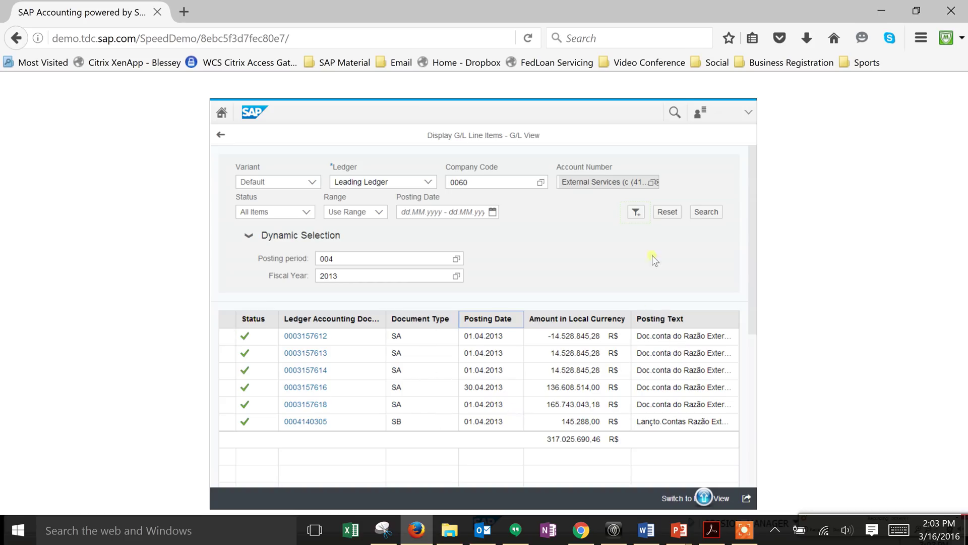
# - Look through the filter fields that can be added to the G/L line item search, and cancel the selection
pyautogui.click(636, 211)
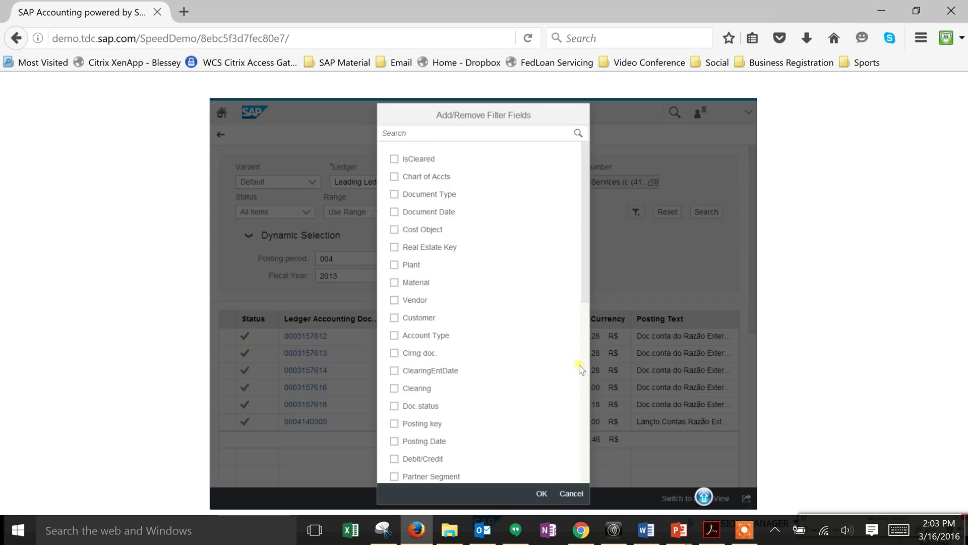
pyautogui.click(583, 381)
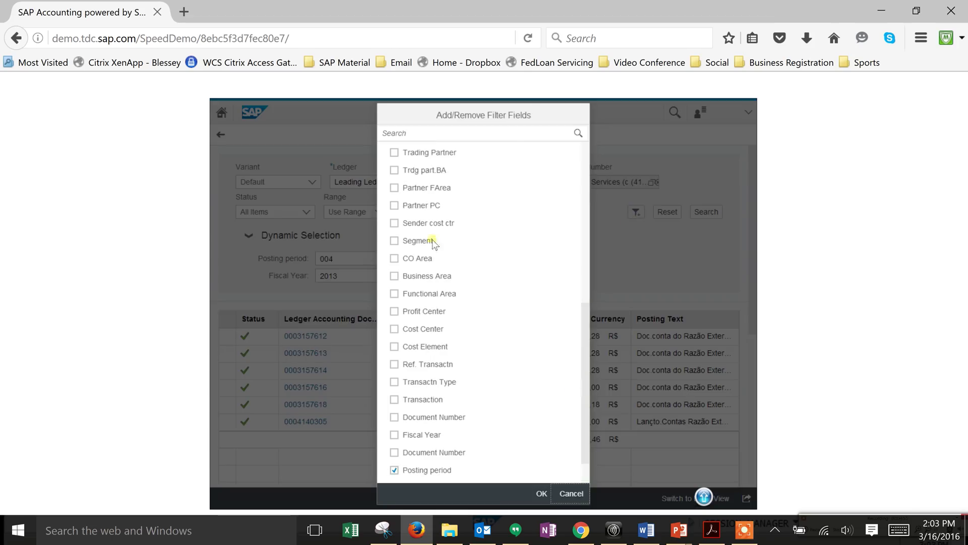
pyautogui.click(569, 492)
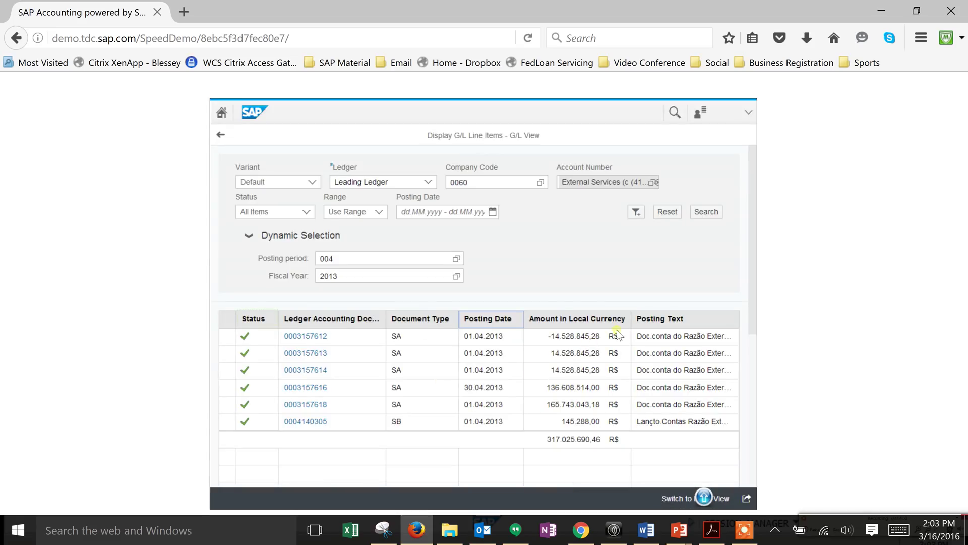
# - Examine the columns available for the line item table and the sorting options of the Amount in Local Currency column
pyautogui.click(260, 319)
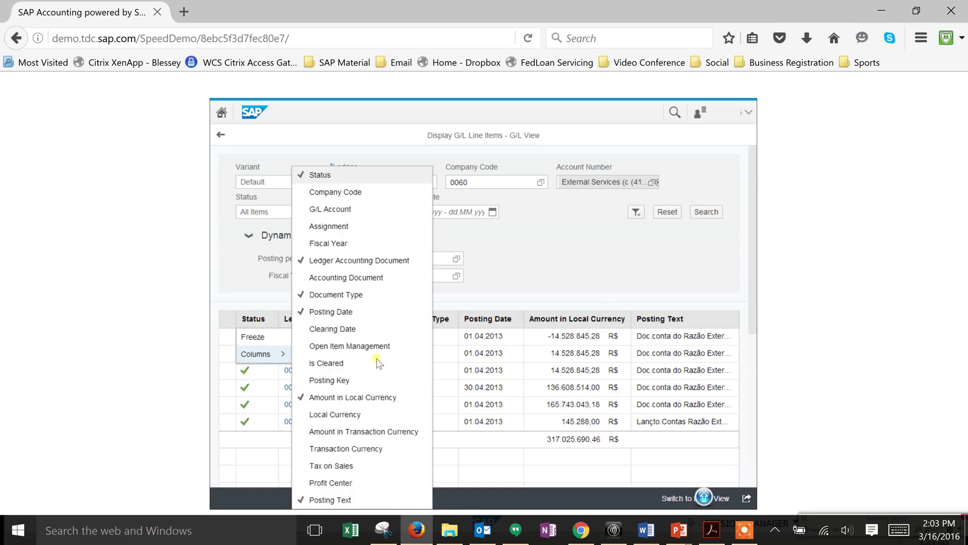
pyautogui.click(264, 321)
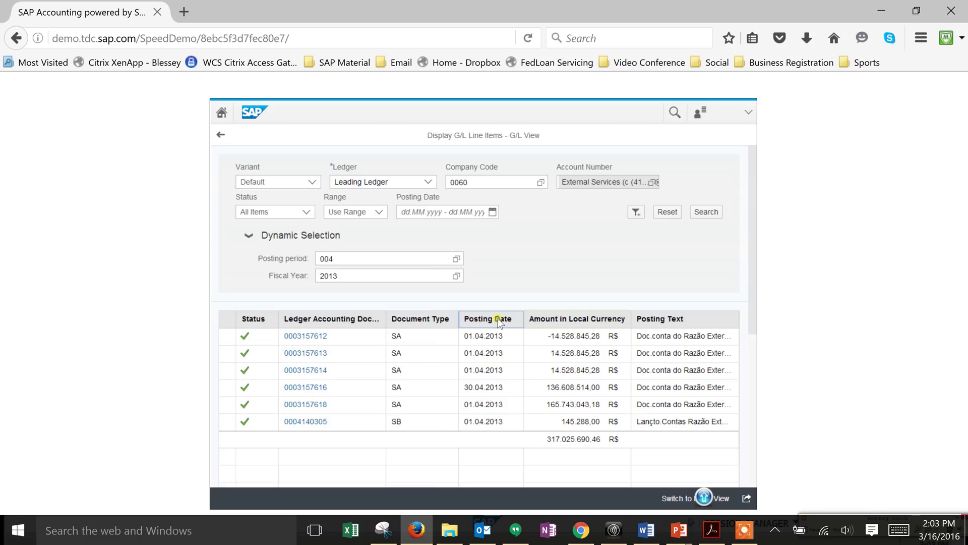
pyautogui.click(554, 318)
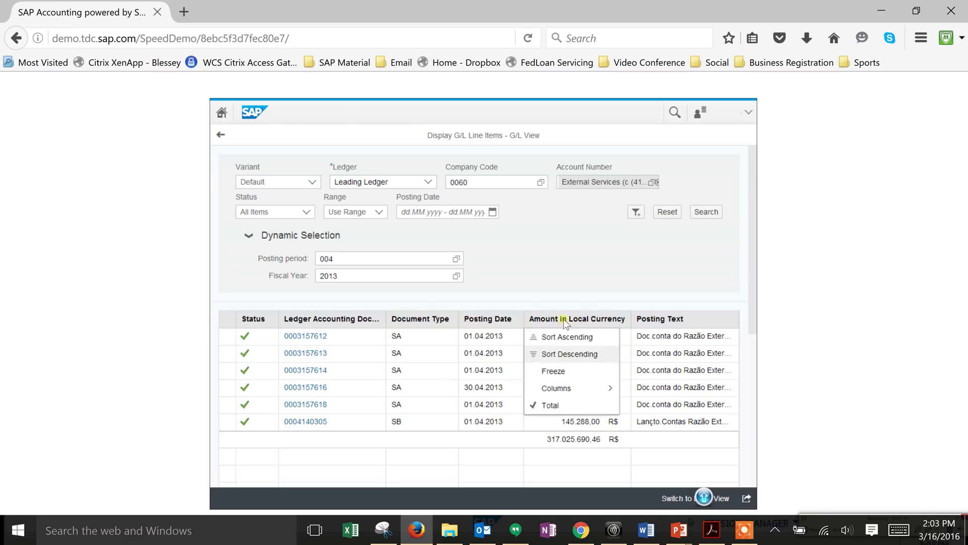
# - Group the G/L line items by document type and show the documents inside the groups
pyautogui.click(396, 319)
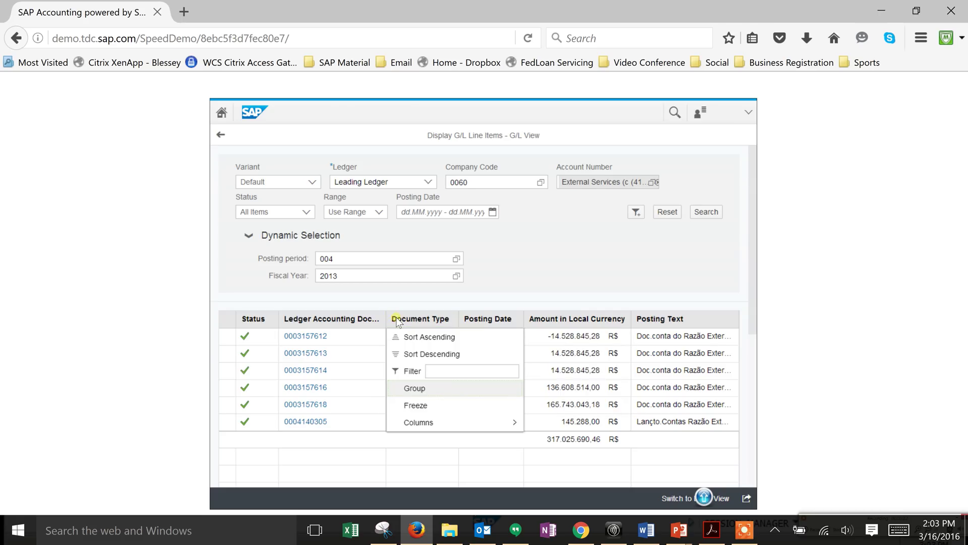
pyautogui.click(407, 388)
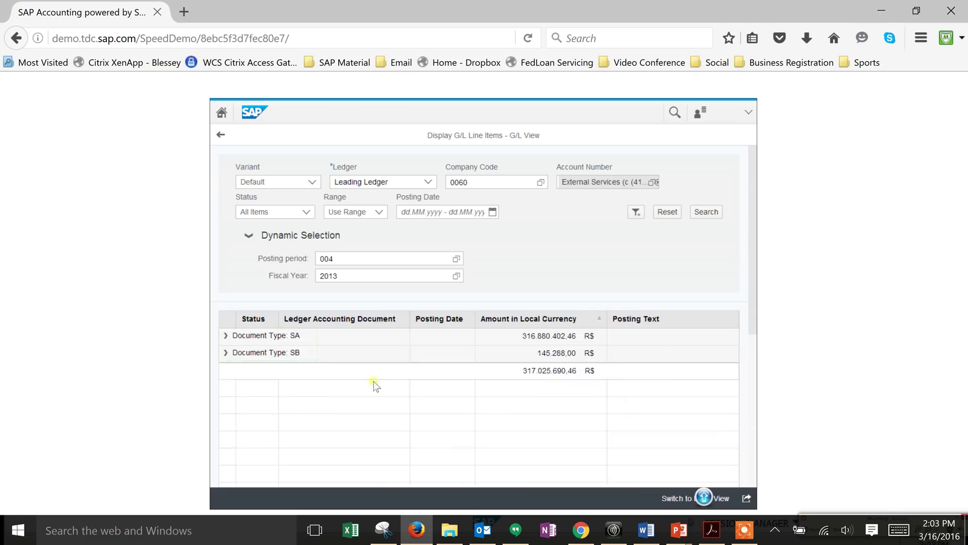
pyautogui.rightClick(296, 342)
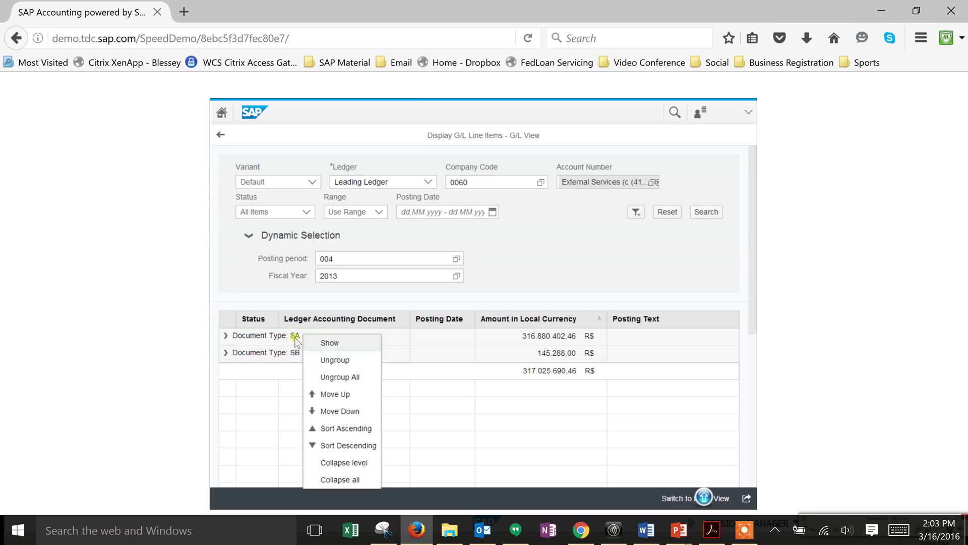
pyautogui.click(331, 343)
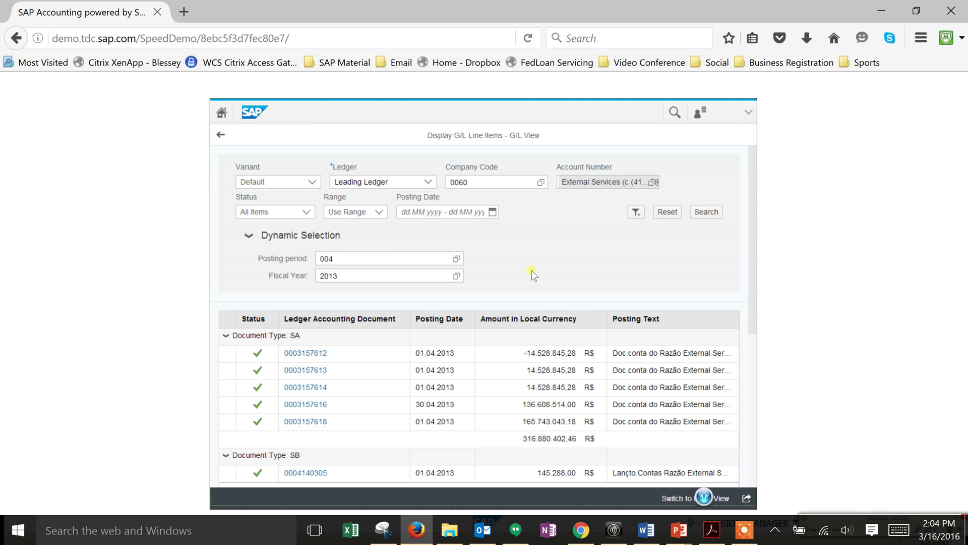
# - Switch to the PowerPoint slide show and advance to the closing Blue Marble Consulting contact slide
pyautogui.hotkey('alt', 'Tab')
pyautogui.hotkey('alt', 'Tab')
pyautogui.hotkey('alt', 'Tab')
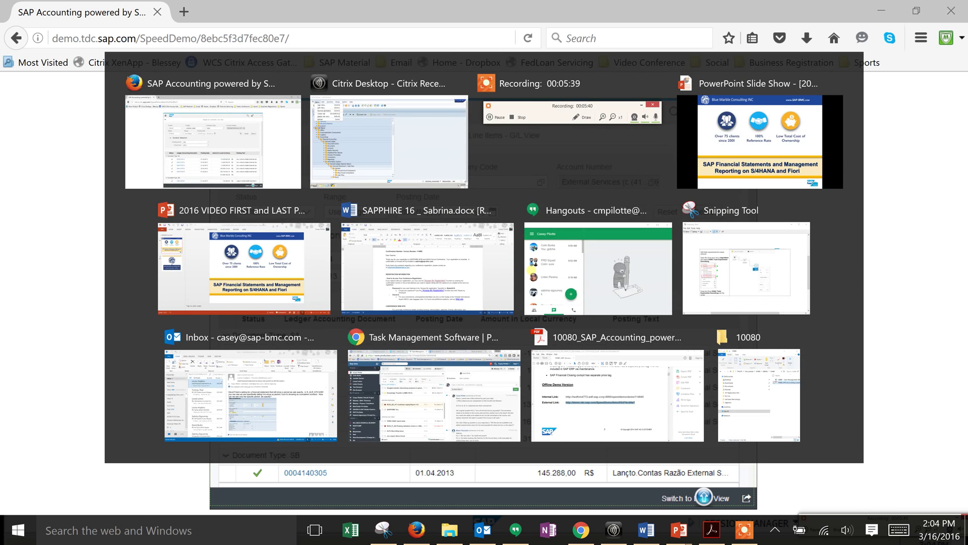
pyautogui.press('Right')
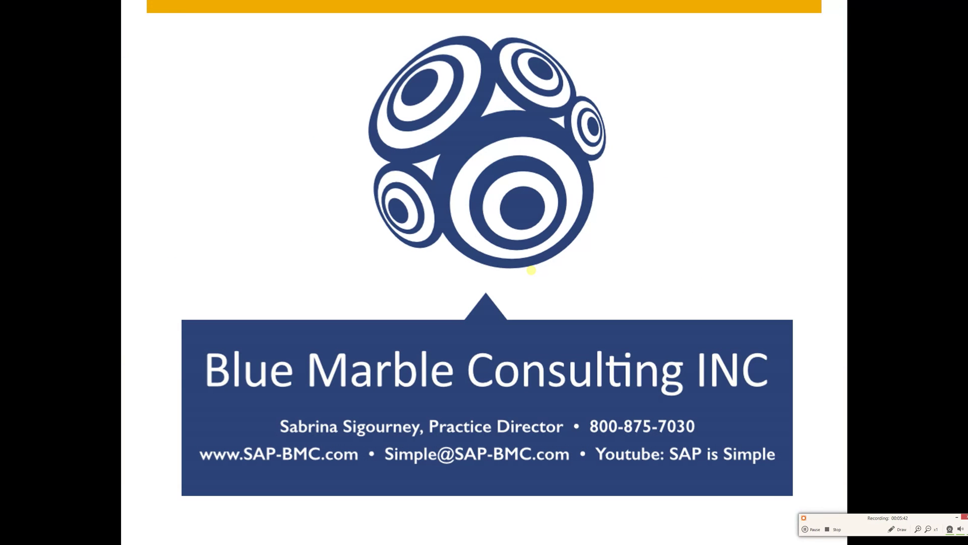